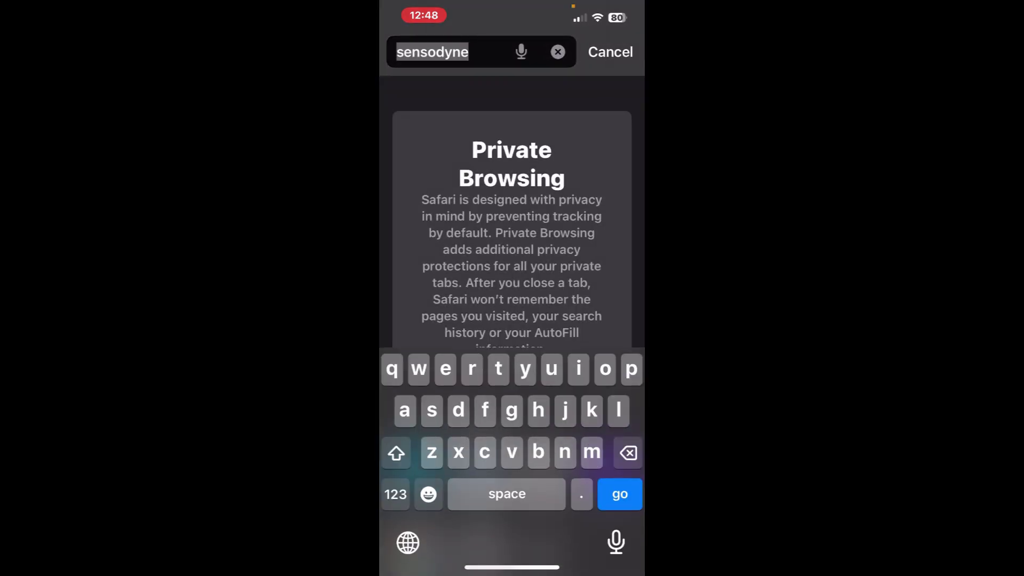
text(wwe)
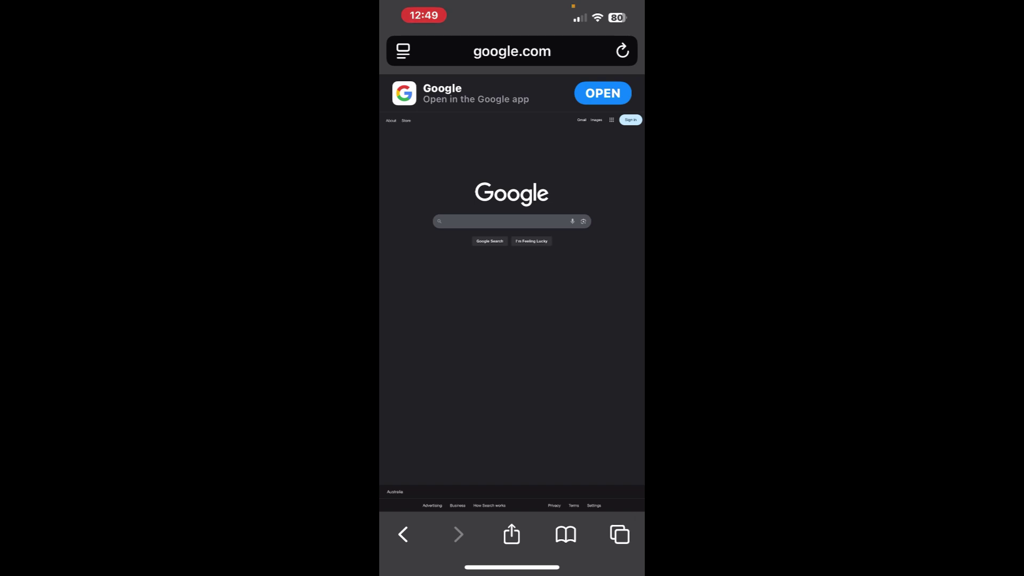
Step: Switch google.com to its mobile version via Request Mobile Website in the page actions
click(403, 51)
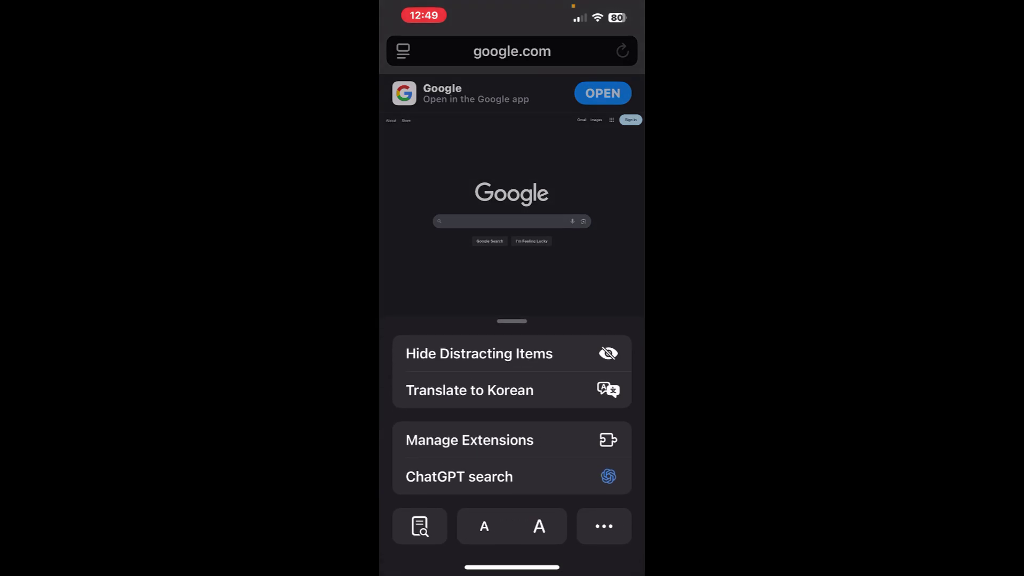
click(603, 525)
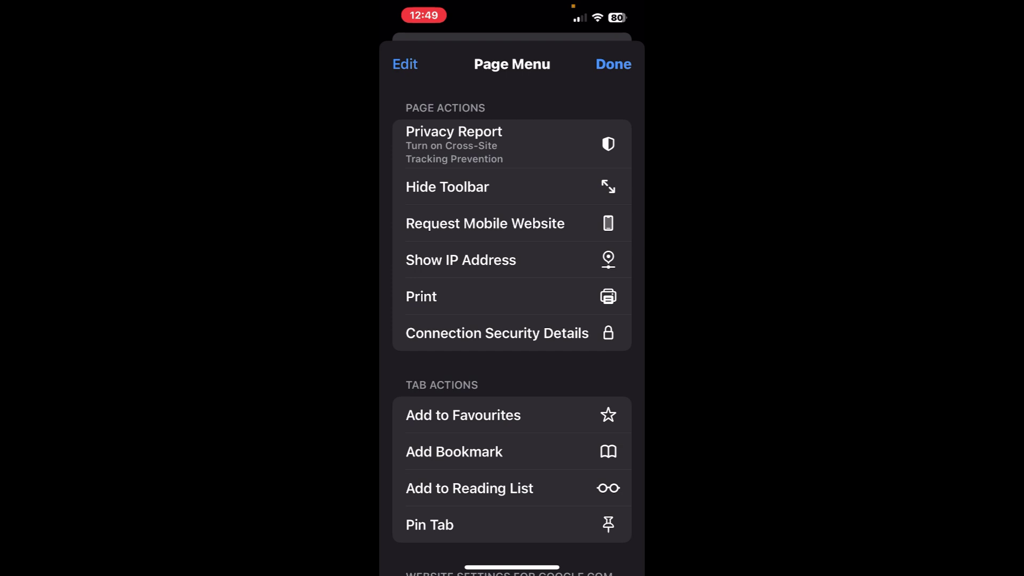
click(484, 223)
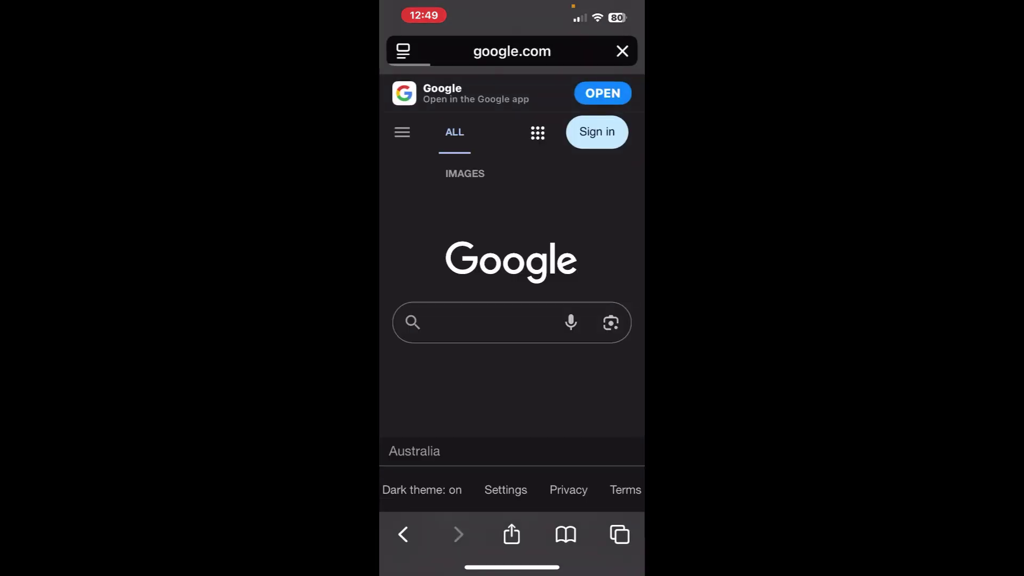
scroll(511, 319, down, 3)
scroll(512, 321, up, 3)
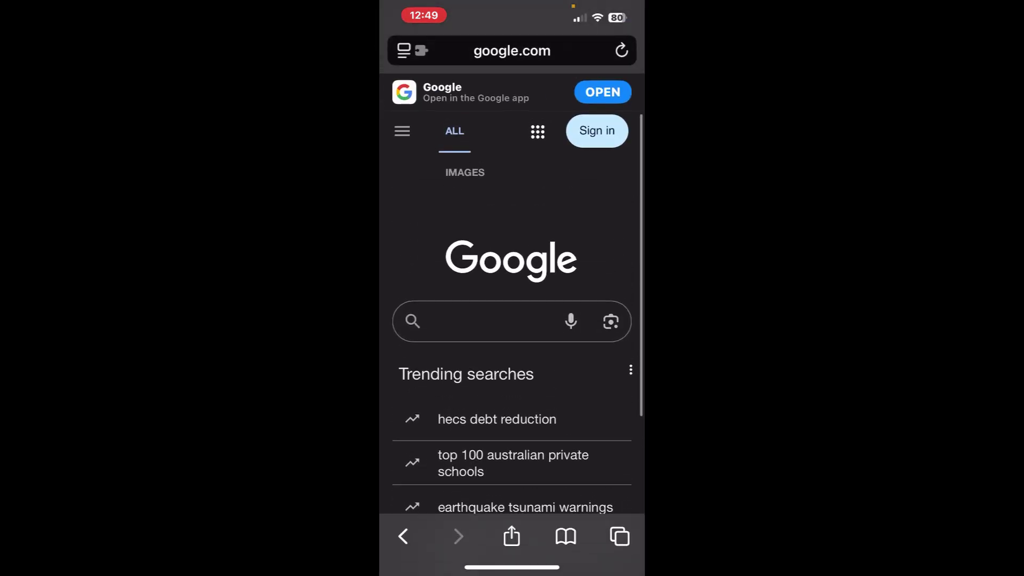
scroll(512, 320, down, 3)
scroll(512, 320, up, 2)
scroll(511, 320, up, 1)
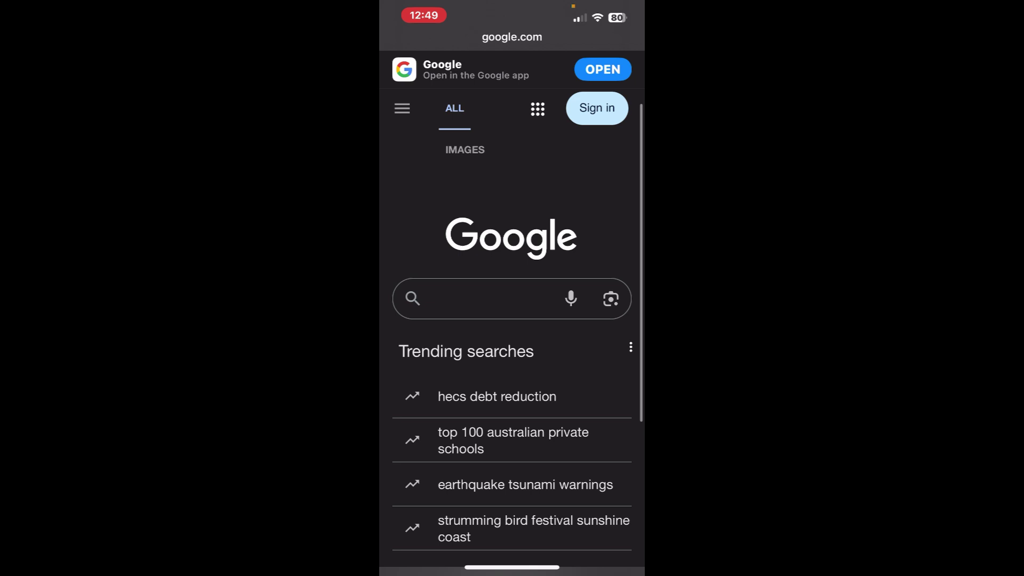
scroll(511, 320, up, 1)
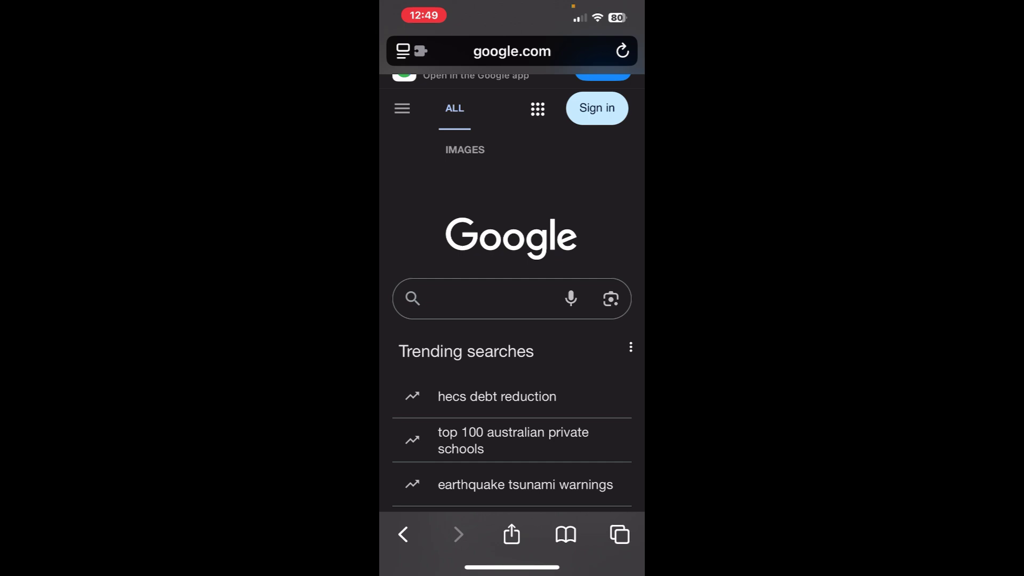
Step: Leave Safari for the home screen and search Settings for Safari
drag(511, 566, 513, 320)
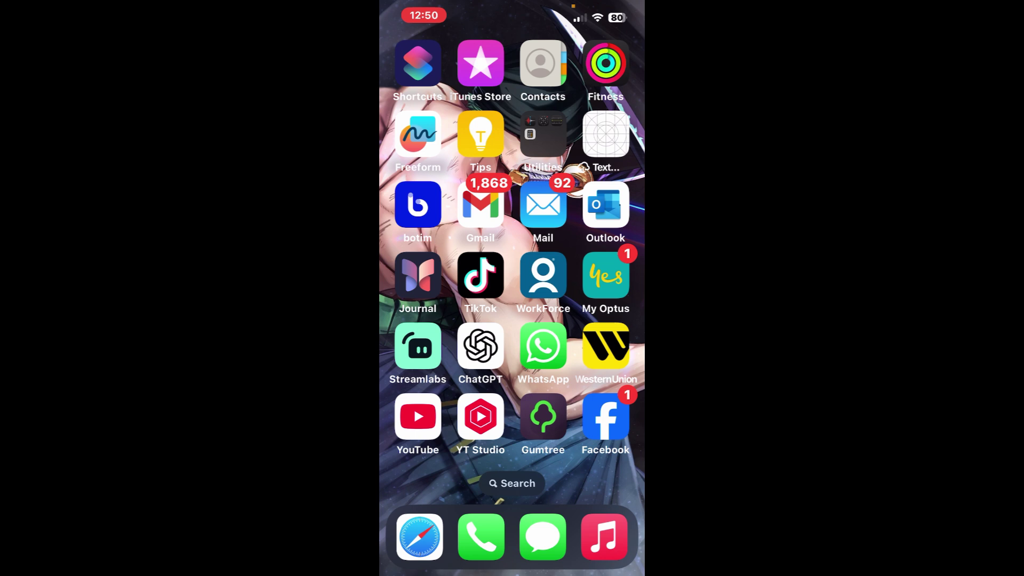
click(512, 484)
text(c)
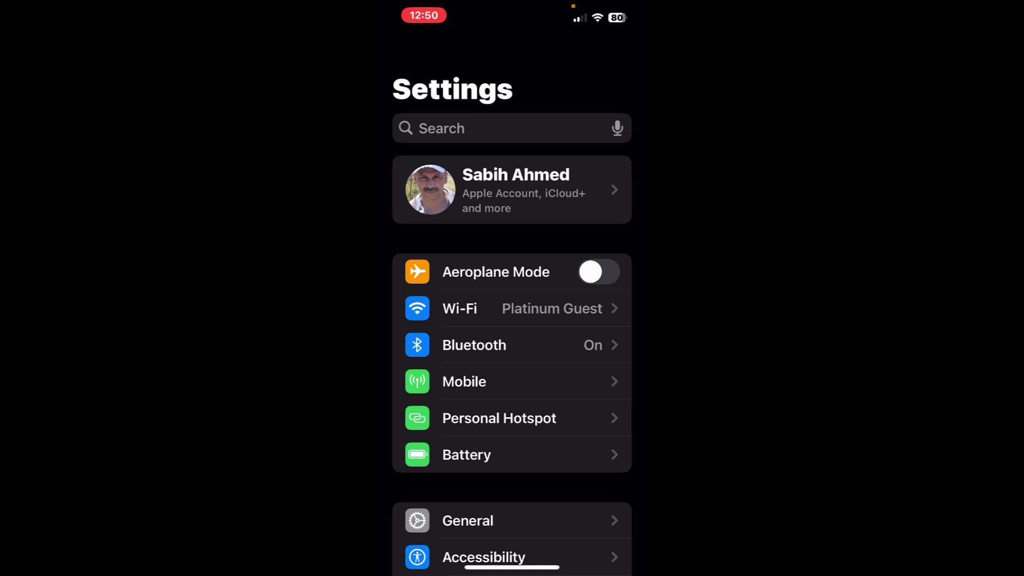
scroll(512, 320, down, 5)
scroll(512, 320, up, 10)
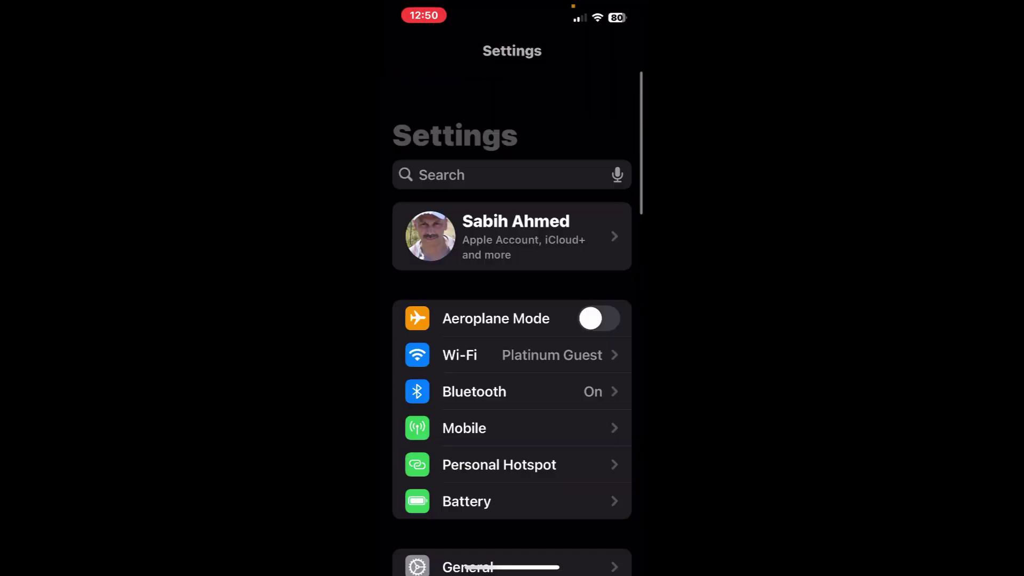
click(480, 128)
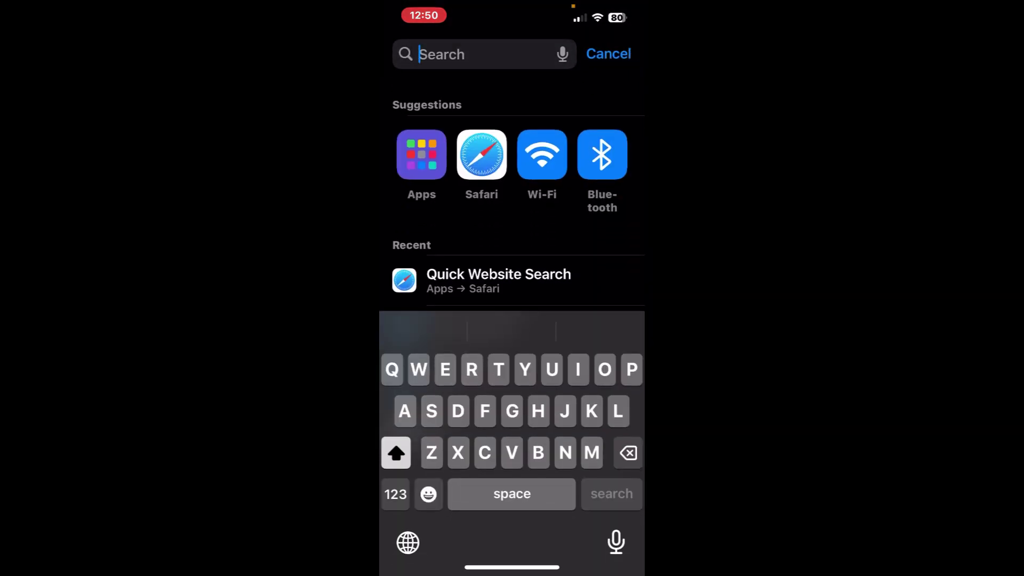
text(Saf)
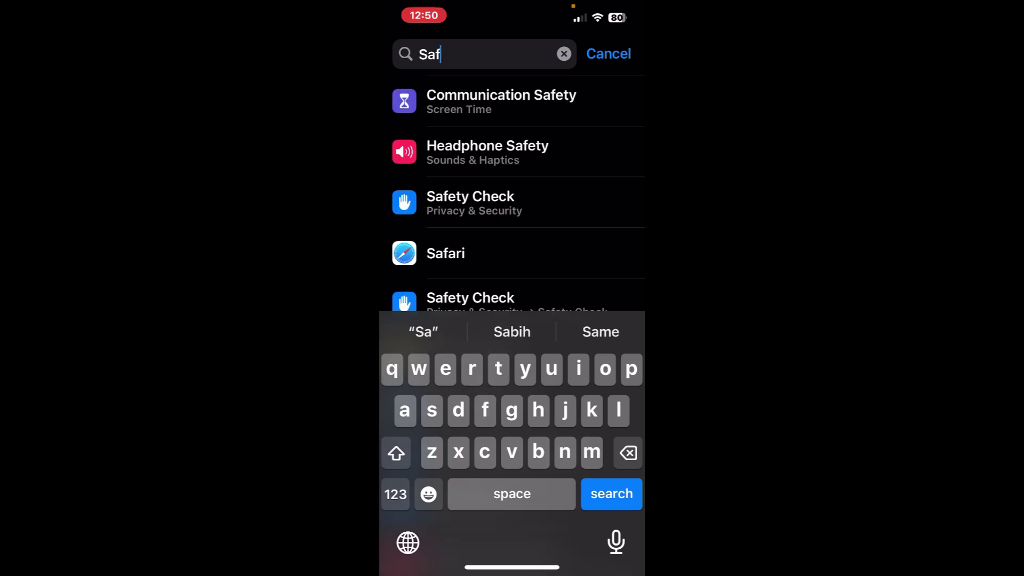
text(a)
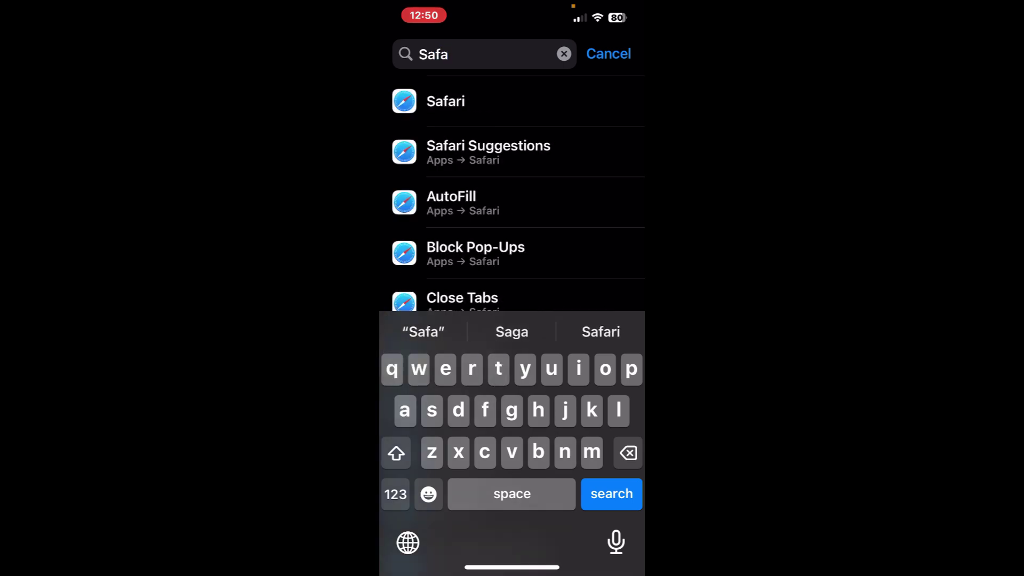
click(445, 101)
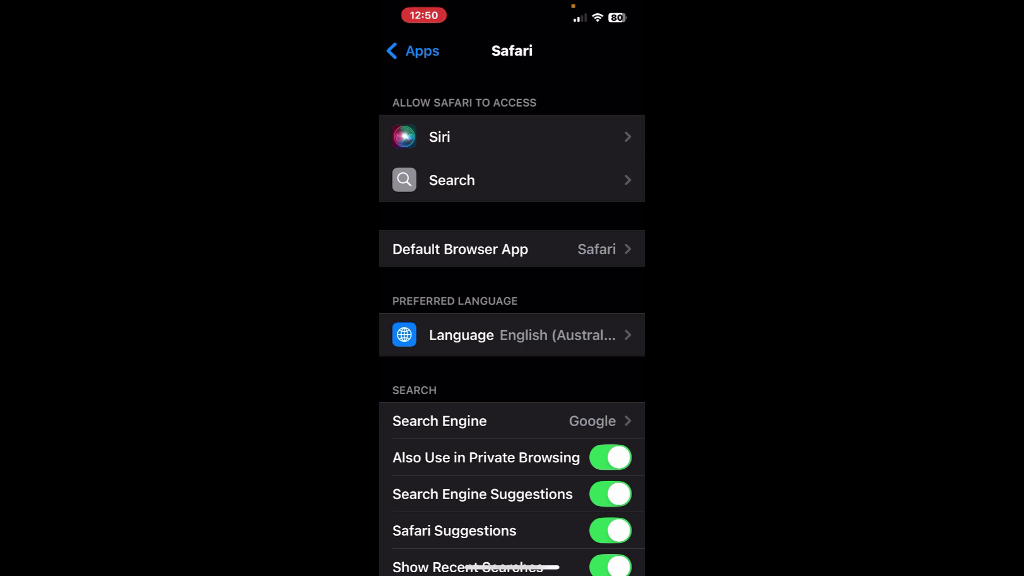
scroll(513, 320, down, 1)
scroll(512, 320, down, 3)
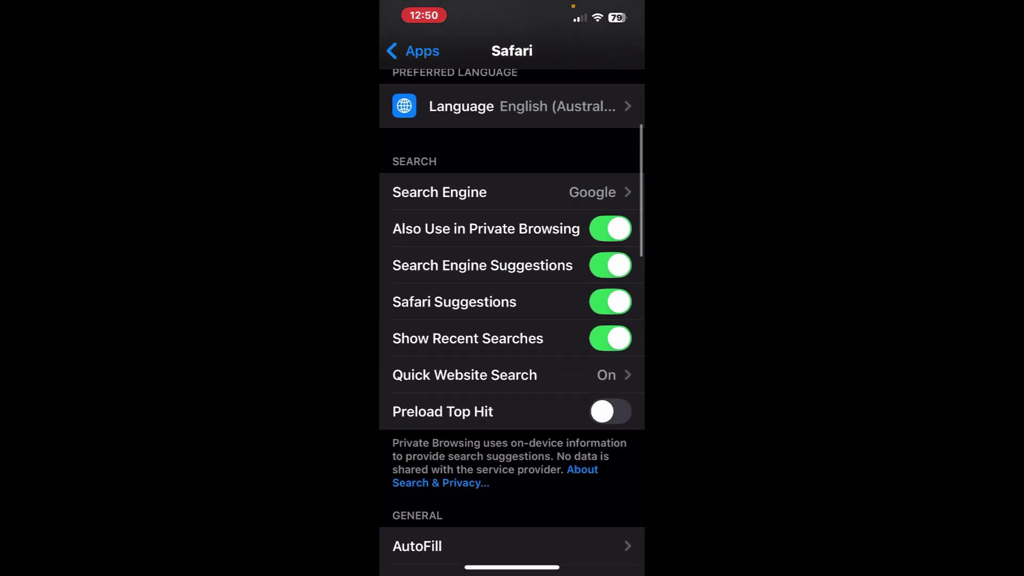
scroll(513, 320, down, 3)
scroll(513, 320, down, 3)
scroll(512, 320, down, 3)
scroll(512, 321, down, 2)
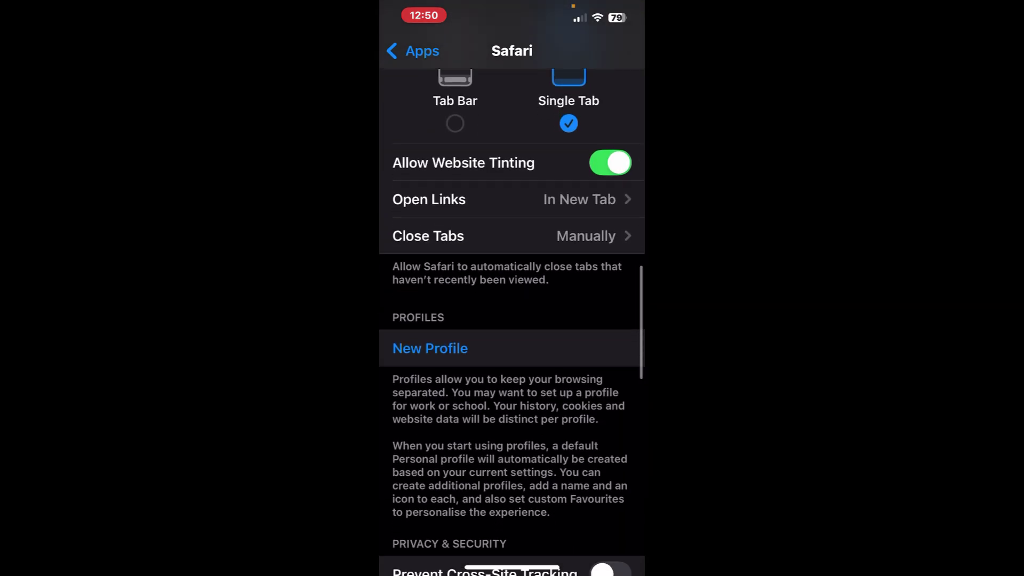
scroll(512, 320, down, 2)
scroll(512, 320, down, 3)
scroll(512, 320, down, 1)
scroll(512, 320, down, 2)
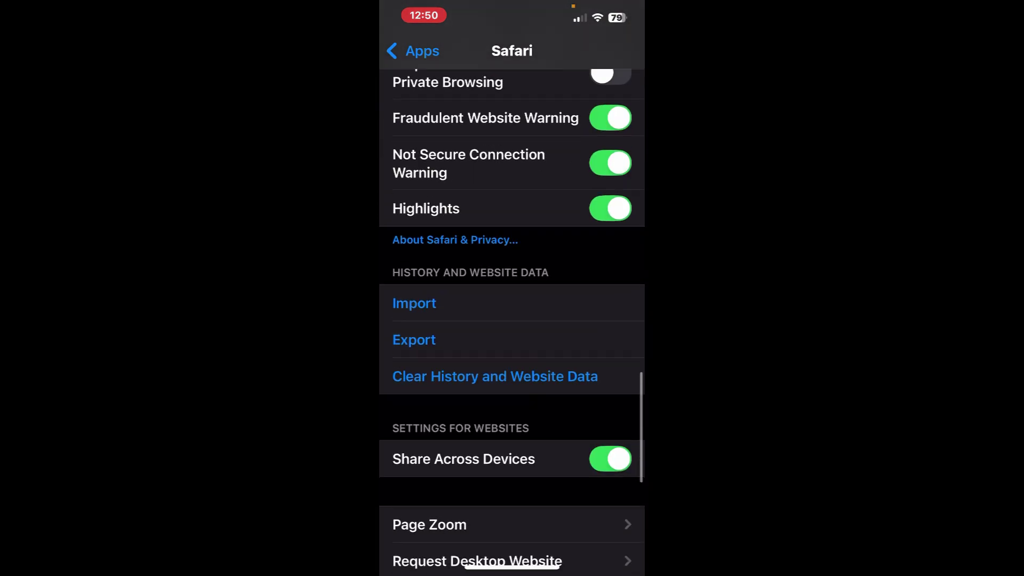
scroll(512, 320, down, 3)
scroll(511, 320, down, 1)
scroll(512, 320, down, 1)
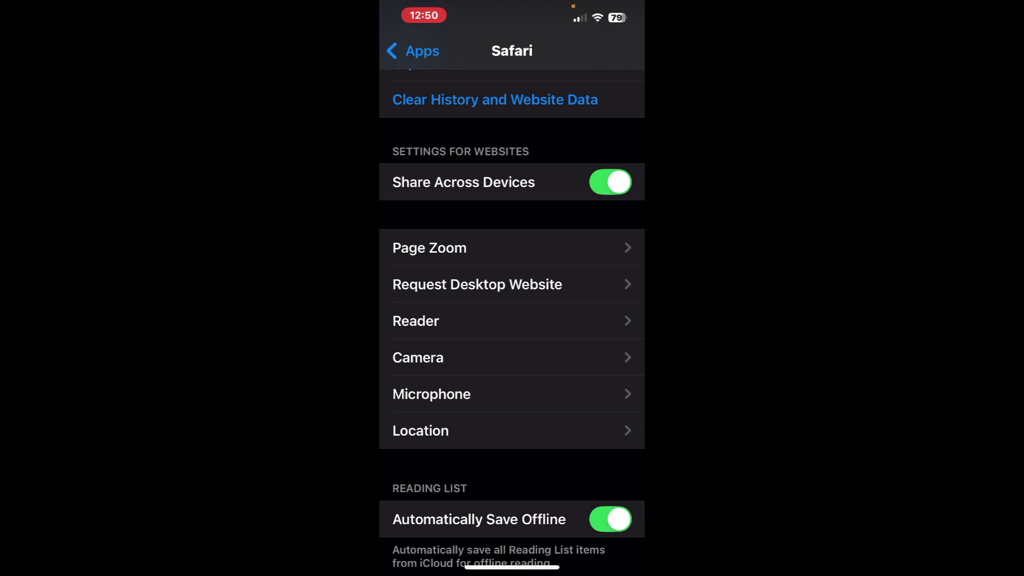
Step: Turn the All Websites toggle off under Request Desktop Website and return to Safari's settings
click(477, 285)
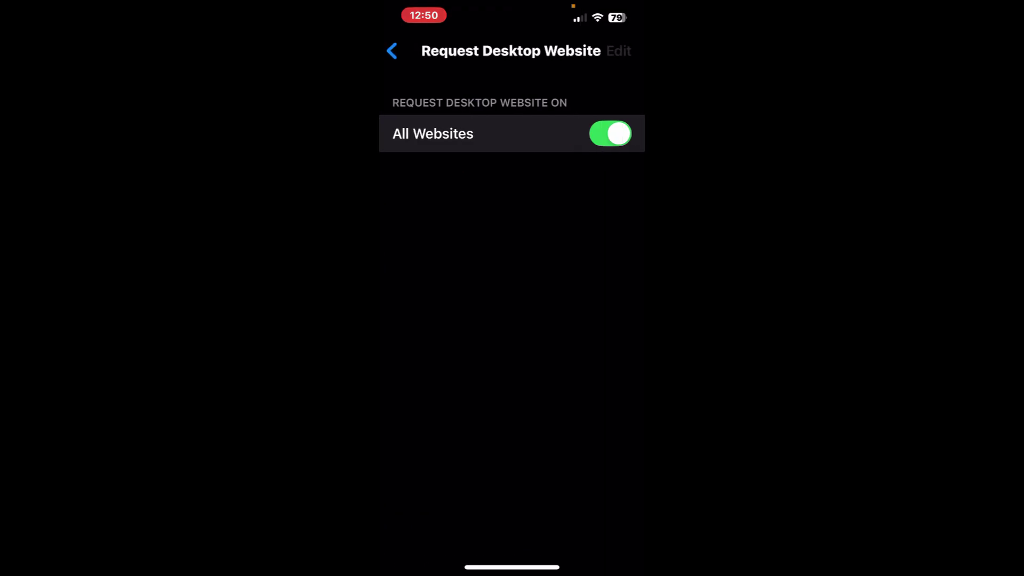
click(610, 133)
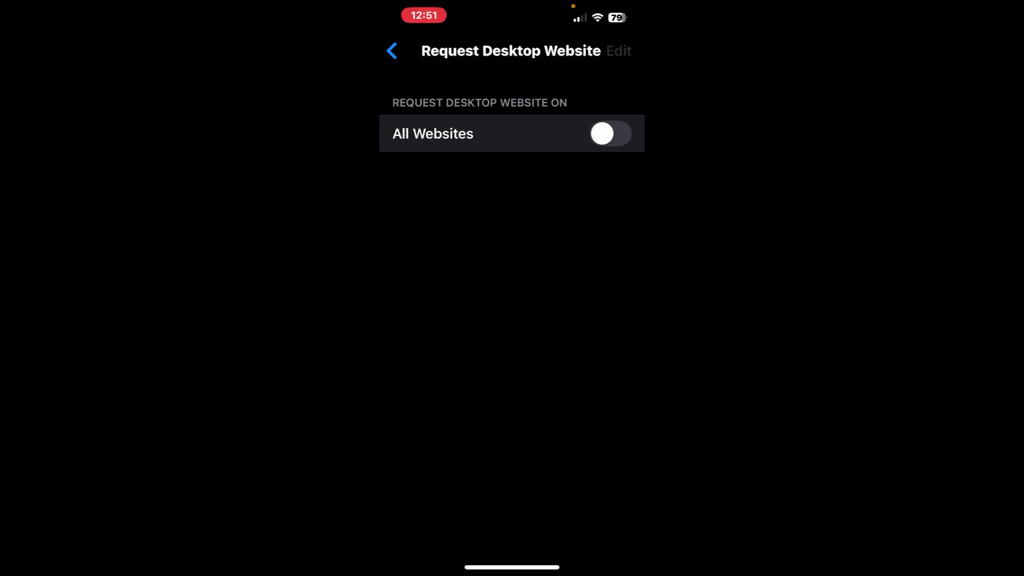
click(391, 50)
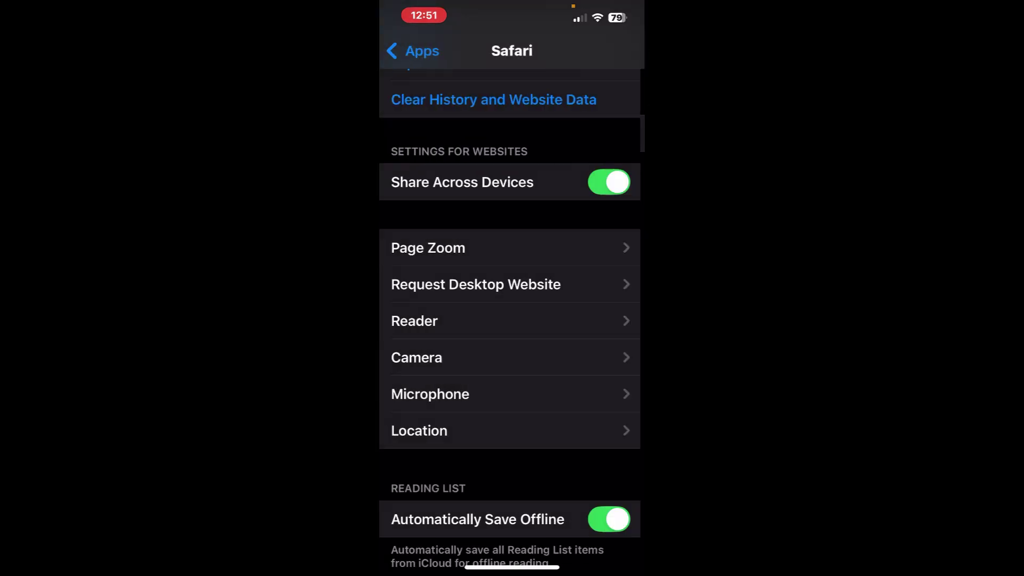
click(391, 50)
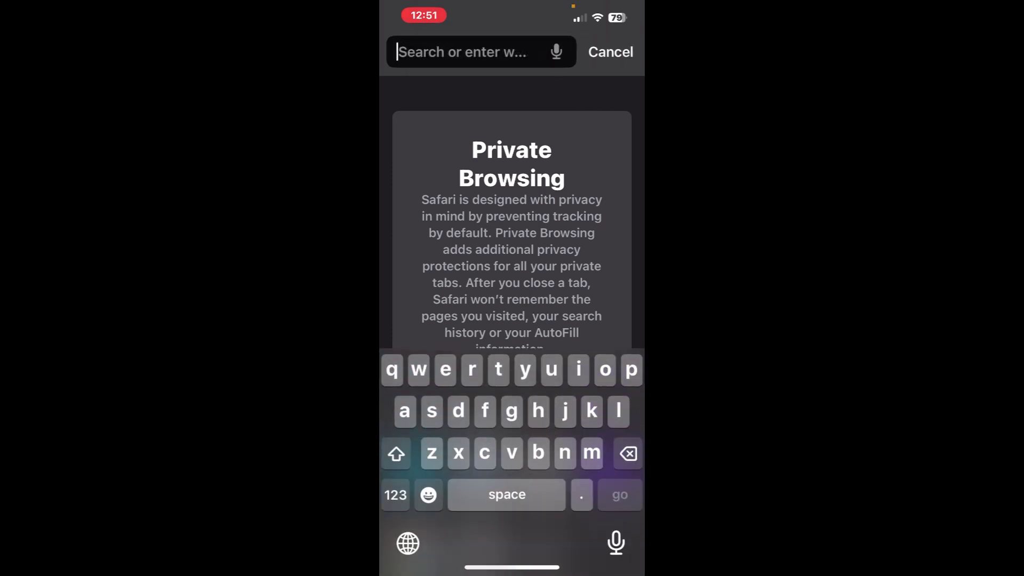
text(www)
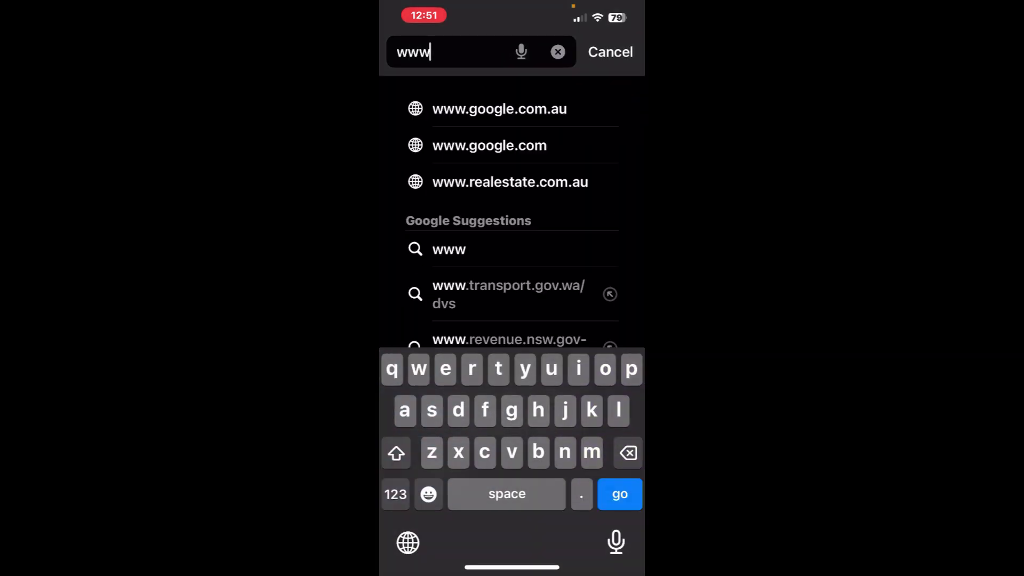
click(490, 145)
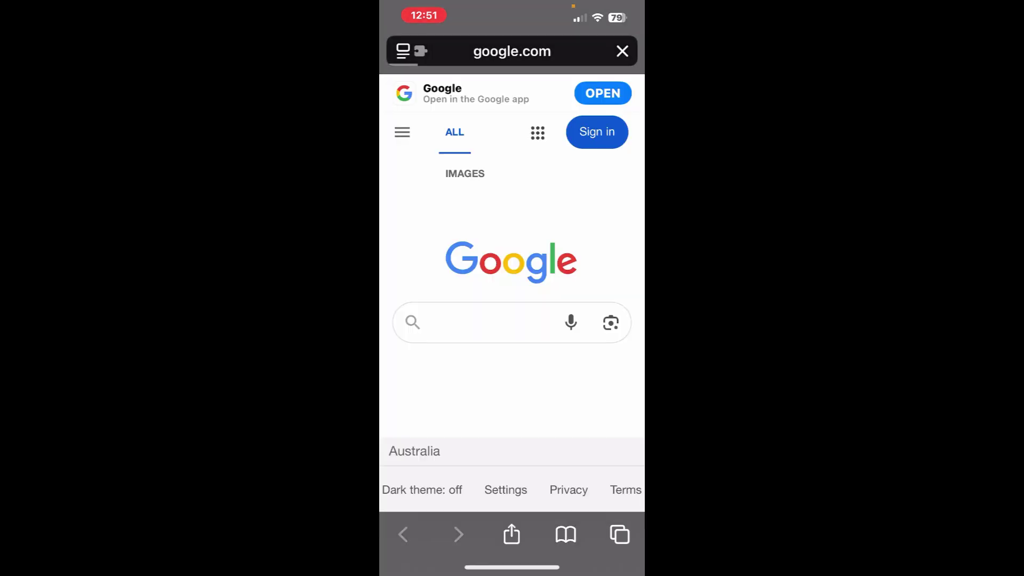